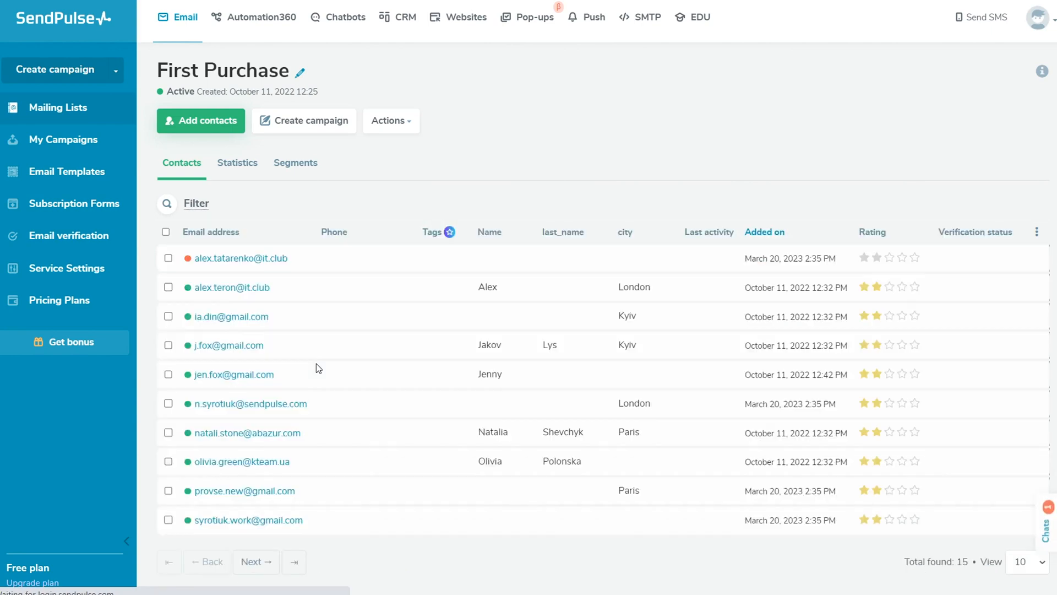
Step: Switch the First Purchase mailing list to its Segments tab
left_click(309, 166)
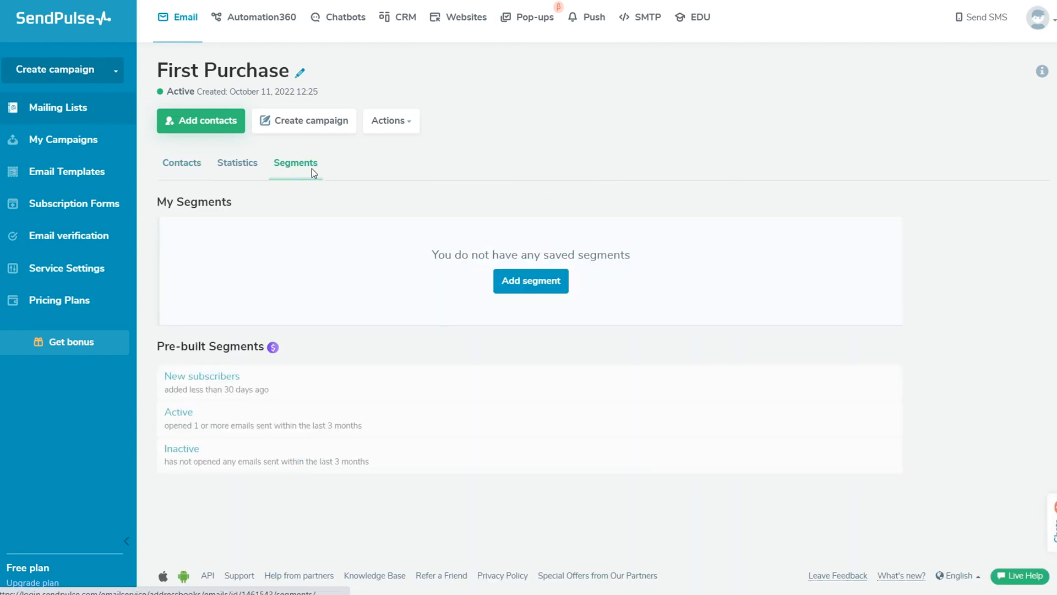
Step: Add a segment with the criterion Email: local part equal to a contact's address prefix
left_click(532, 282)
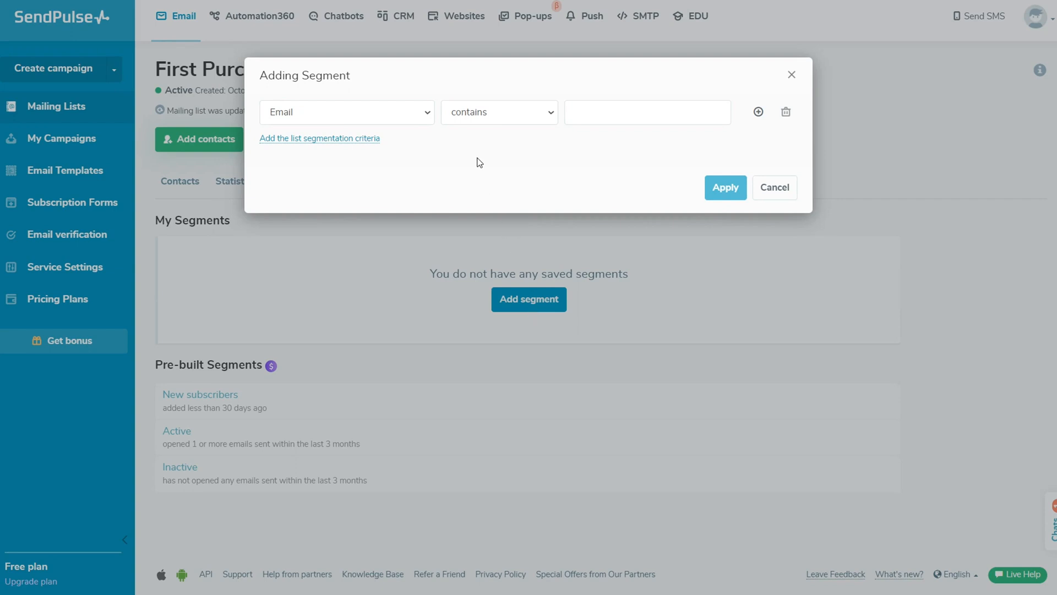
left_click(427, 113)
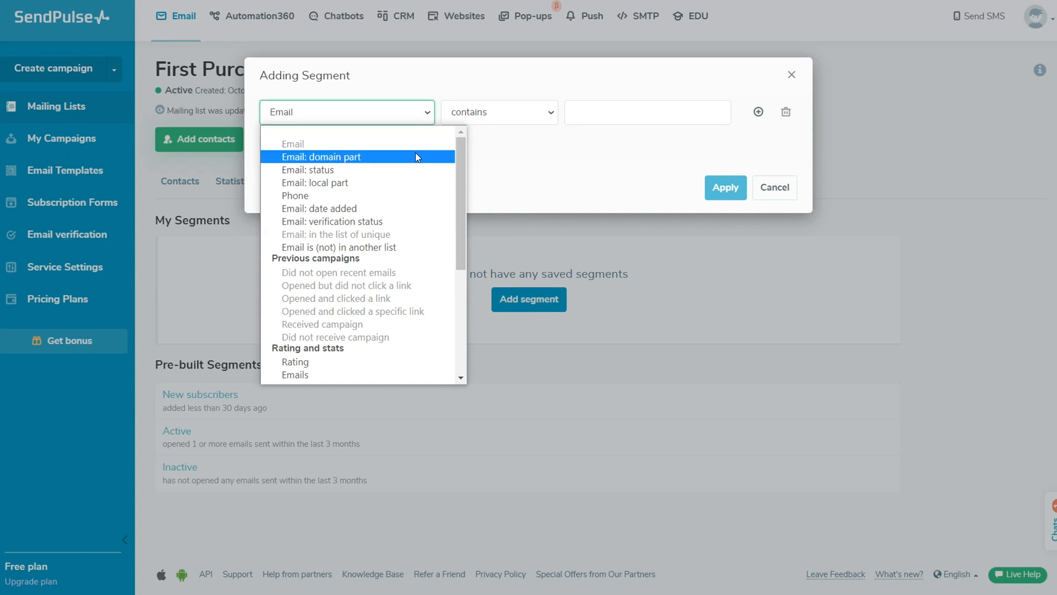
left_click(365, 185)
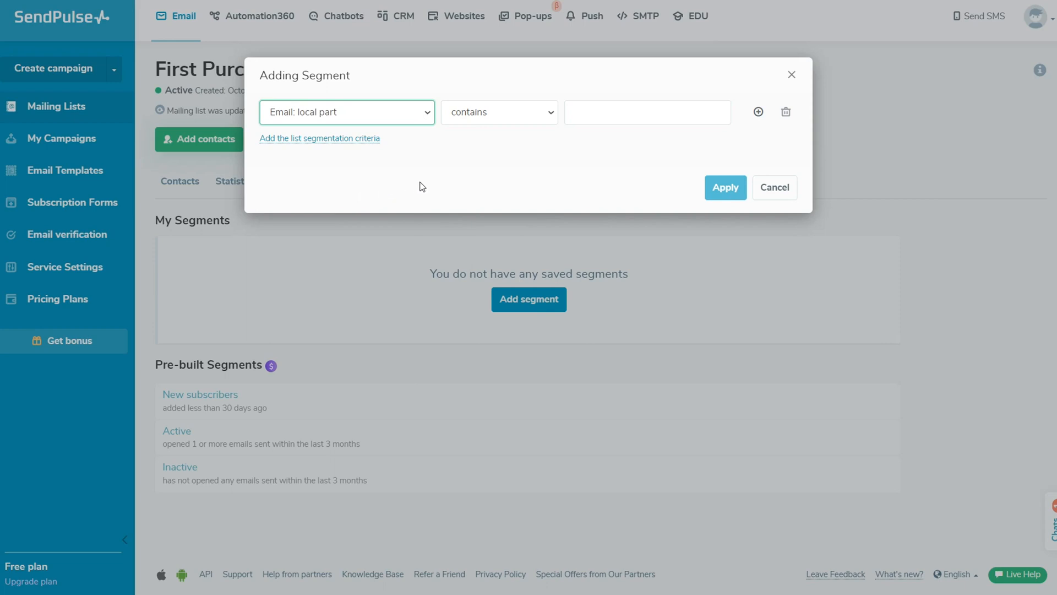
left_click(540, 116)
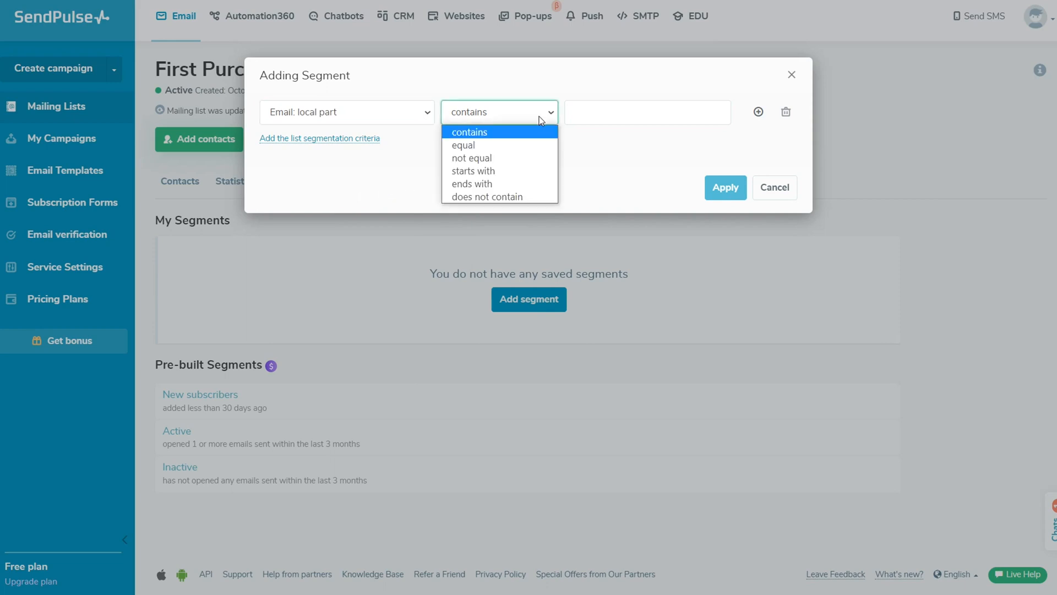
left_click(516, 146)
left_click(552, 146)
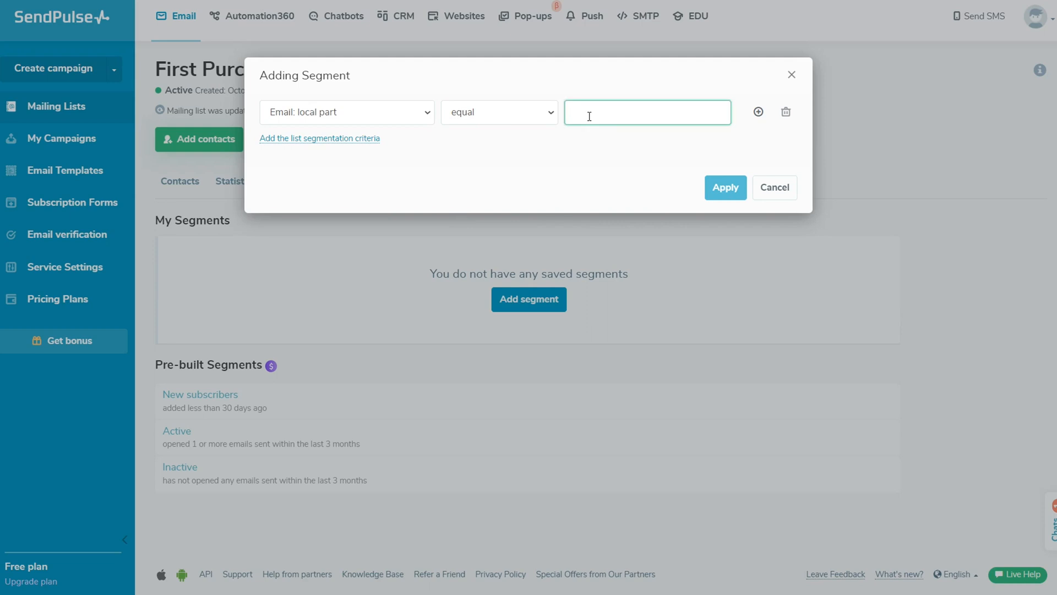
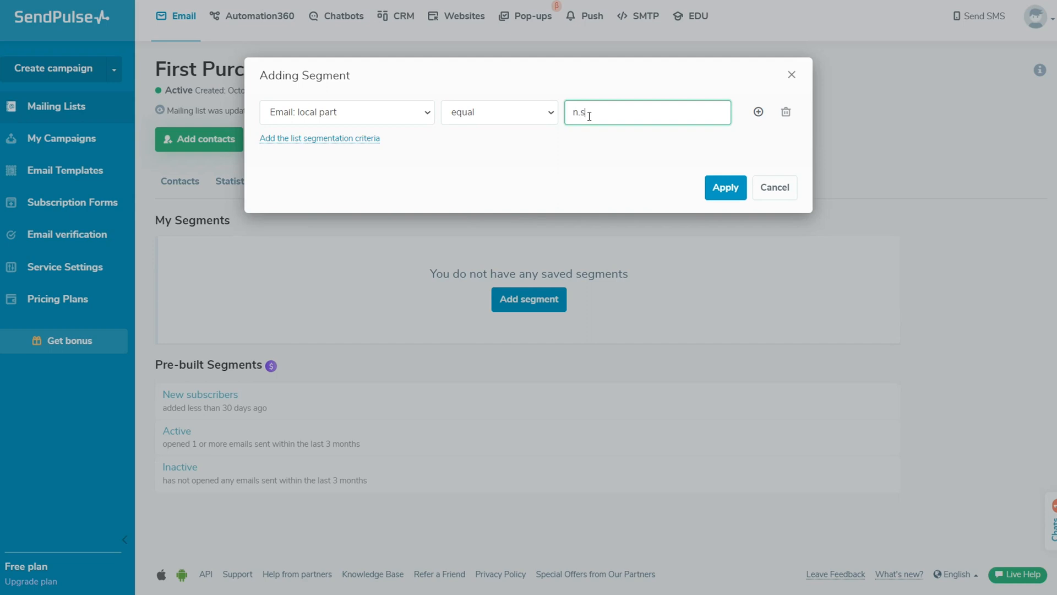
left_click(583, 149)
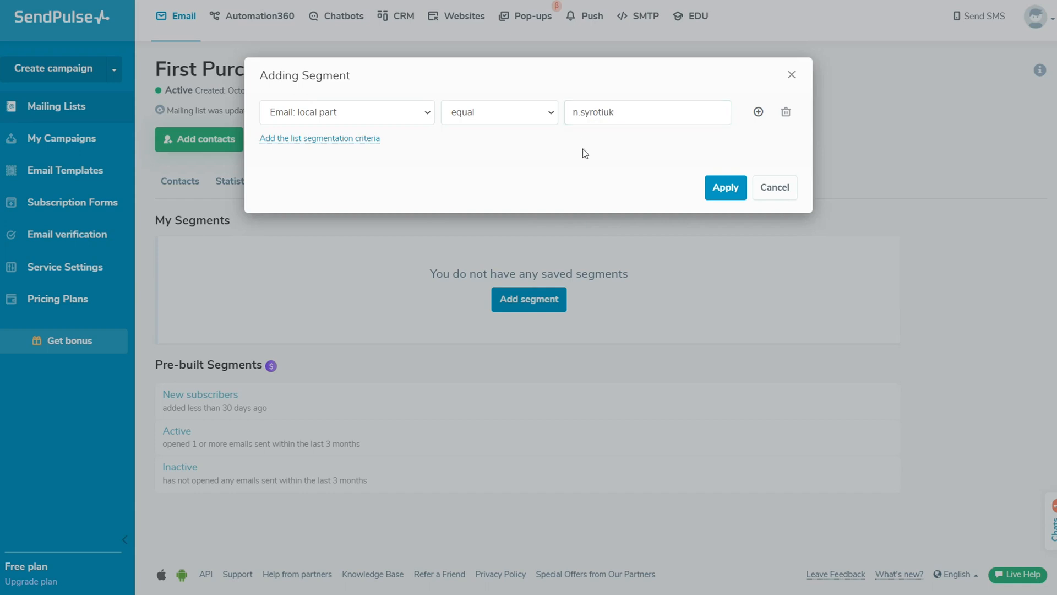
Step: Change the criterion to Email: domain part contains 'gmail'
left_click(424, 117)
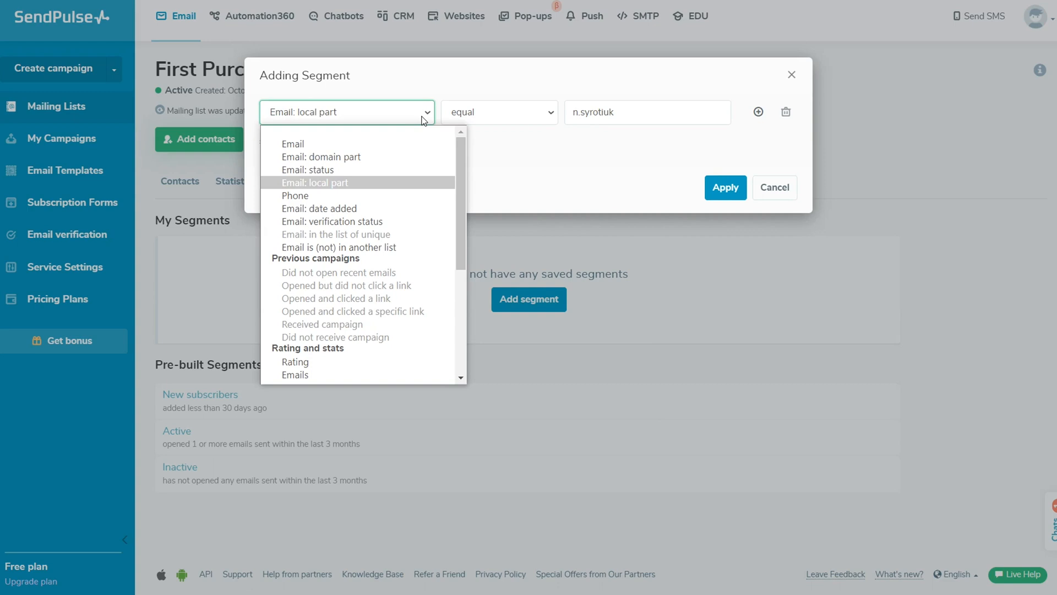
left_click(377, 156)
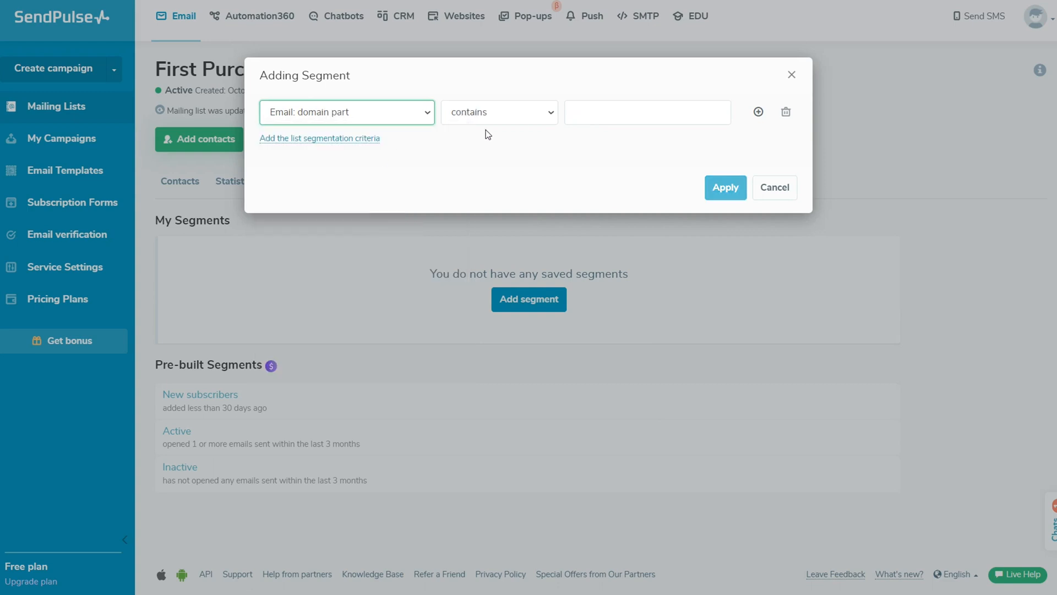
left_click(503, 115)
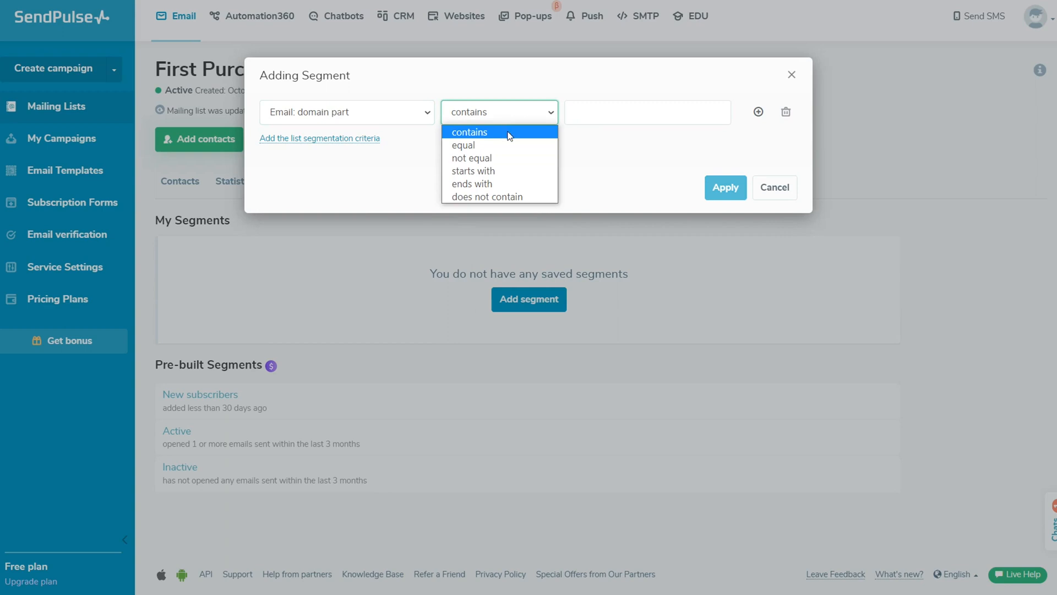
left_click(507, 132)
left_click(573, 112)
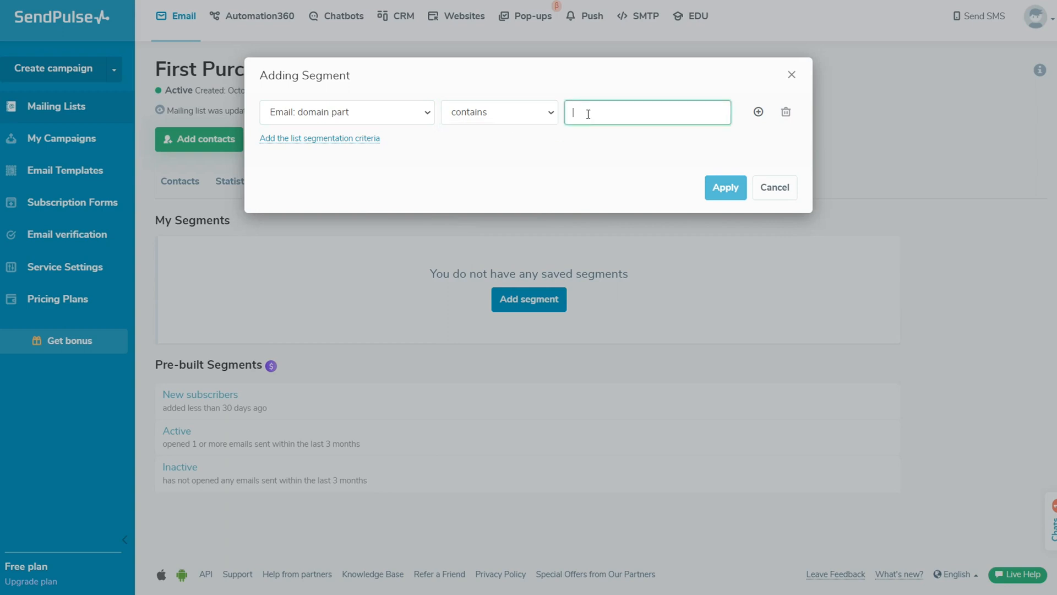
type("gma")
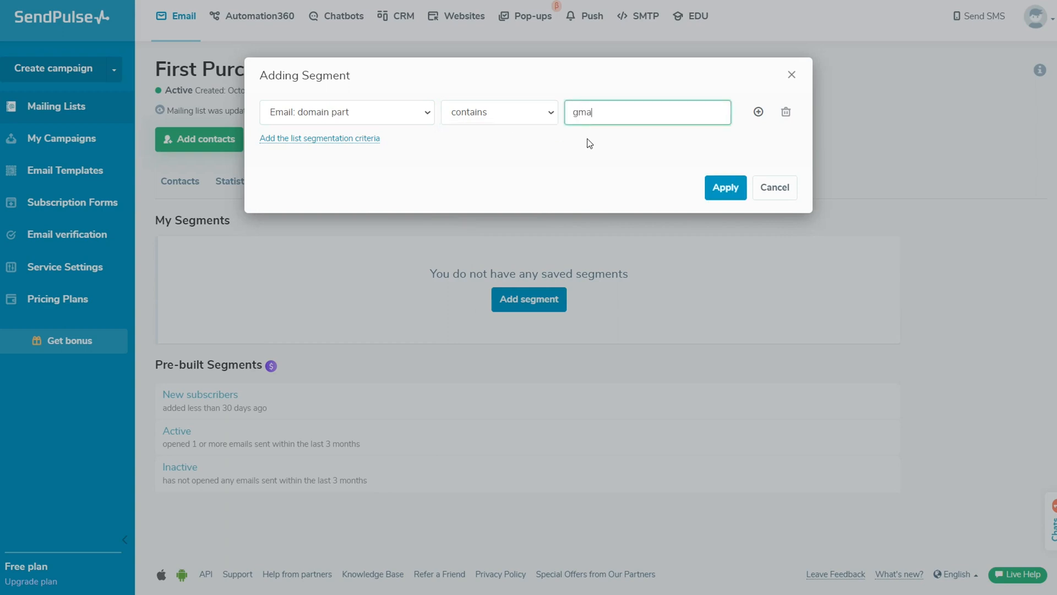
type("il")
left_click(593, 147)
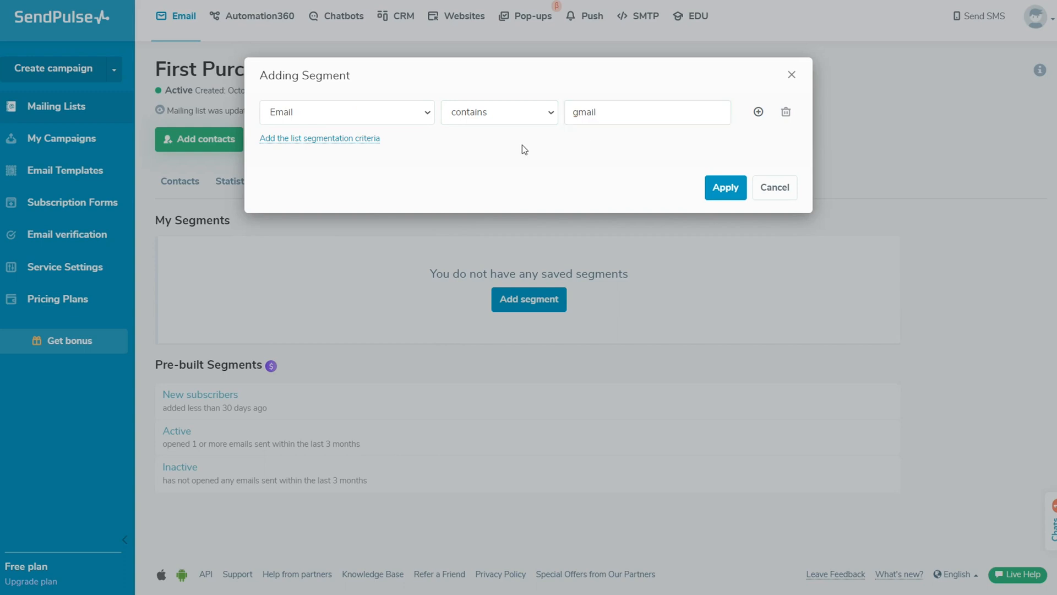
Step: Try the criterion Email: status not equal to Blocked
left_click(427, 115)
left_click(422, 170)
left_click(528, 116)
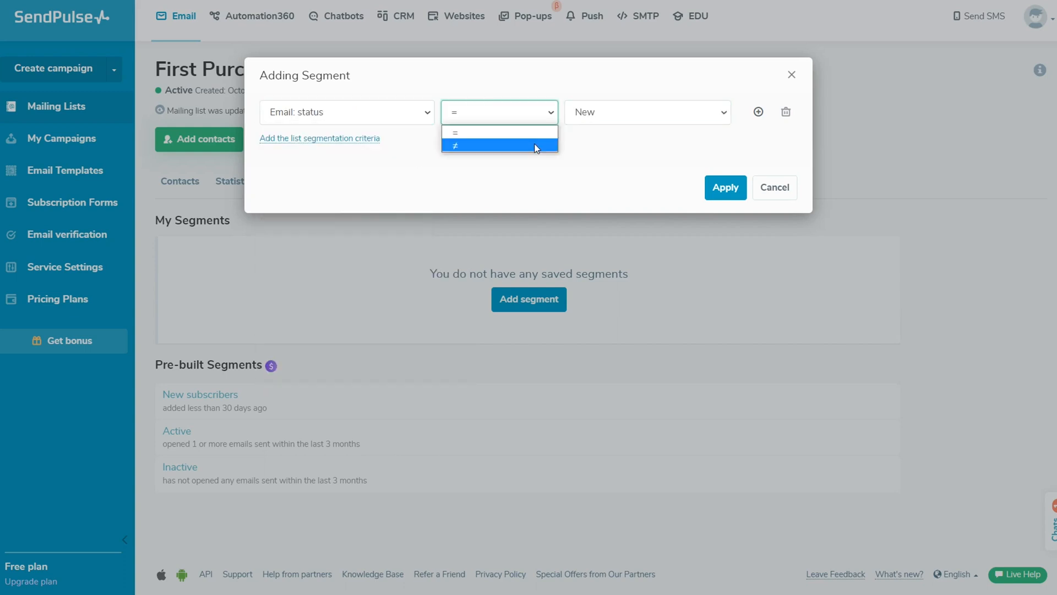
left_click(538, 144)
left_click(630, 116)
left_click(649, 222)
Step: Try Email: verification status = Valid, then the Phone criterion
left_click(427, 116)
left_click(405, 223)
left_click(488, 120)
left_click(493, 132)
left_click(624, 119)
left_click(622, 132)
left_click(427, 116)
left_click(413, 195)
left_click(534, 113)
left_click(505, 115)
Step: Set the criterion to Email: date added before 2023-05-01
left_click(414, 116)
left_click(406, 208)
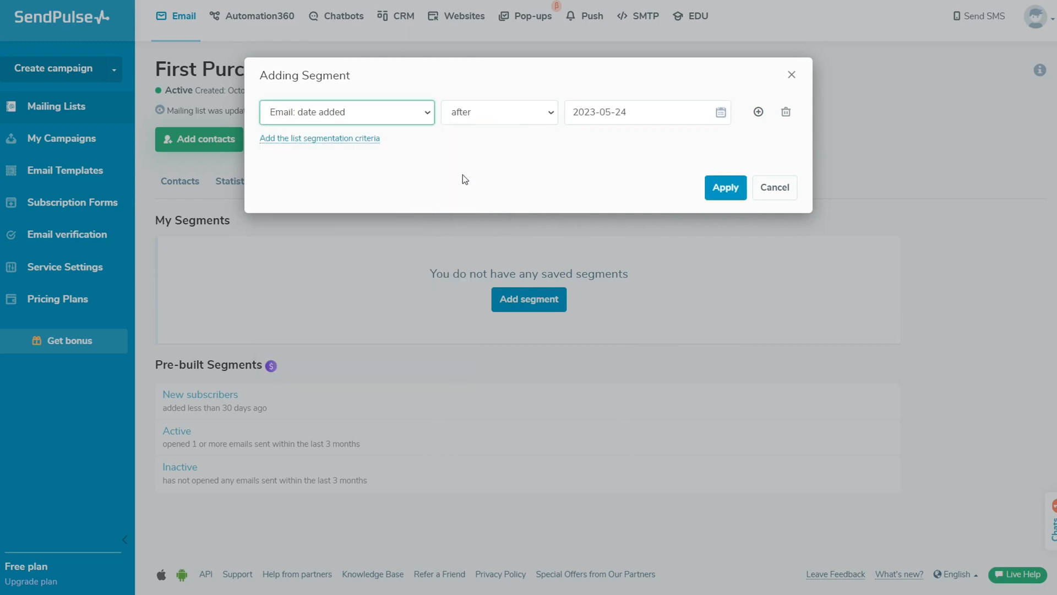
left_click(532, 113)
left_click(532, 145)
left_click(721, 112)
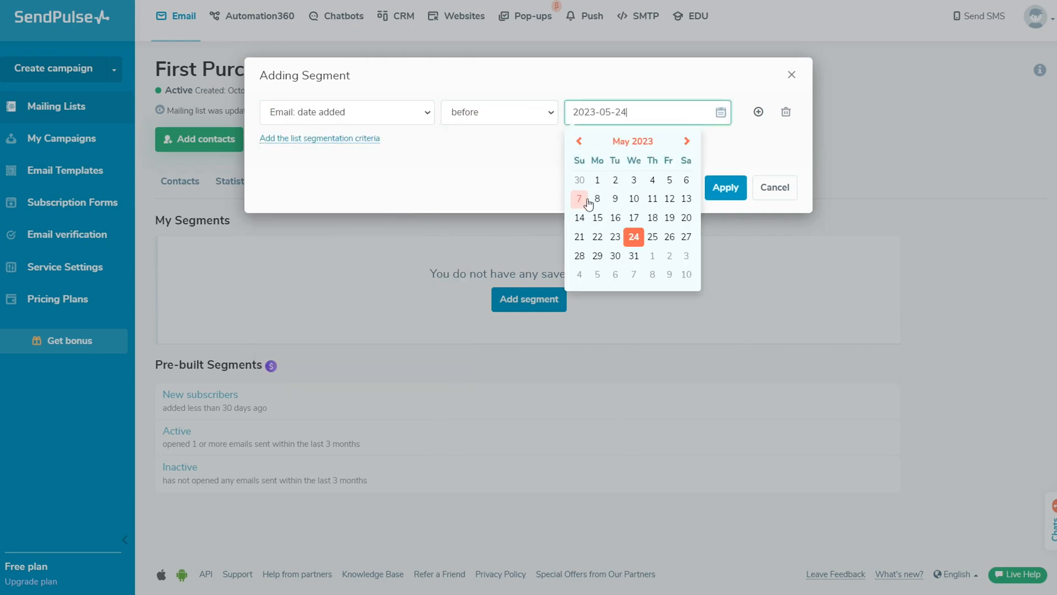
left_click(594, 175)
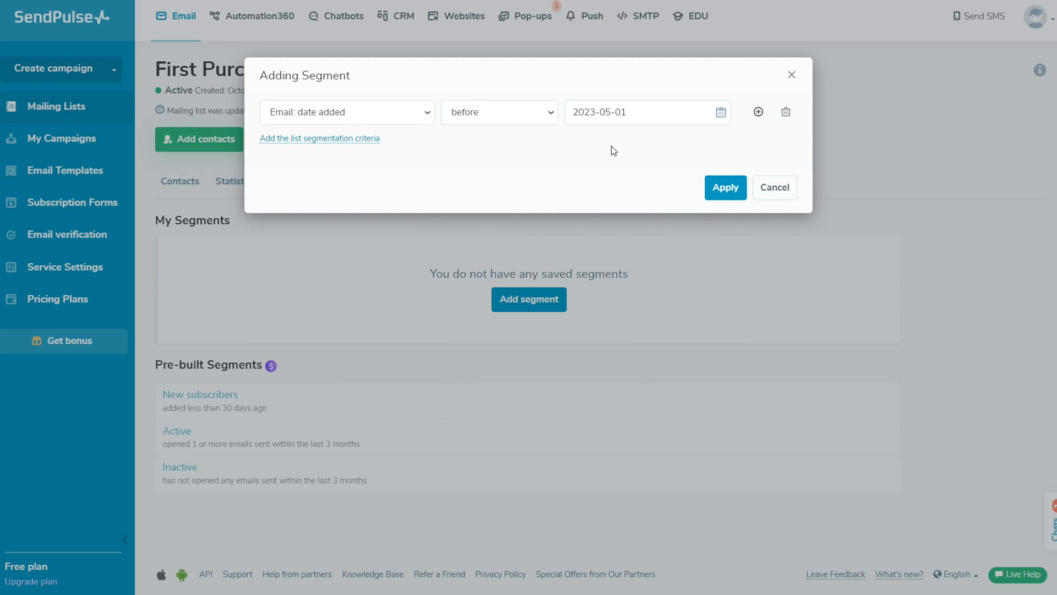
left_click(417, 117)
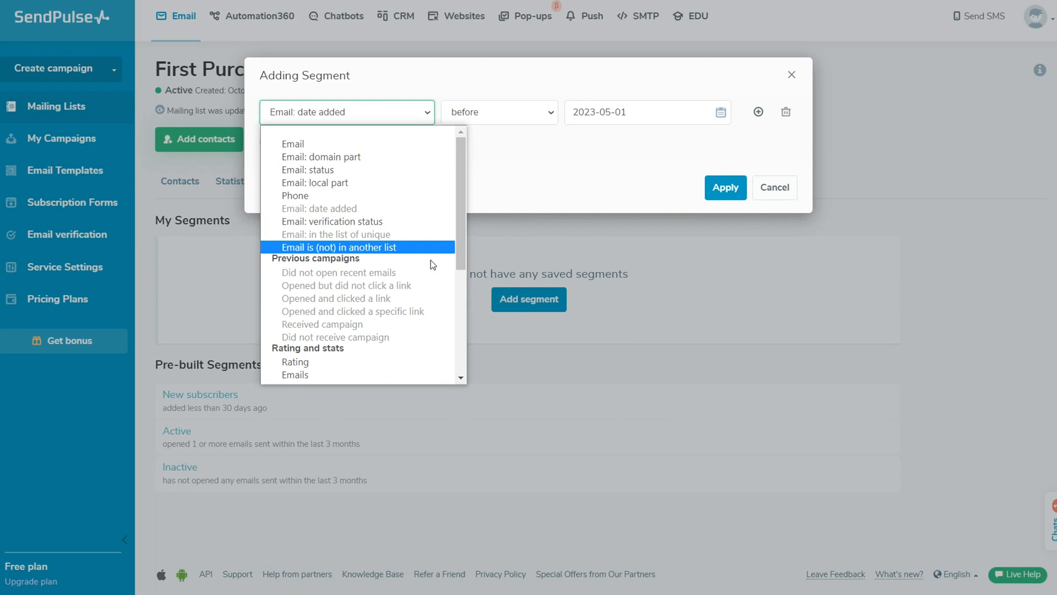
Step: Scroll the criteria list down to Variables and filter on the city variable
left_click_drag(460, 251, 461, 345)
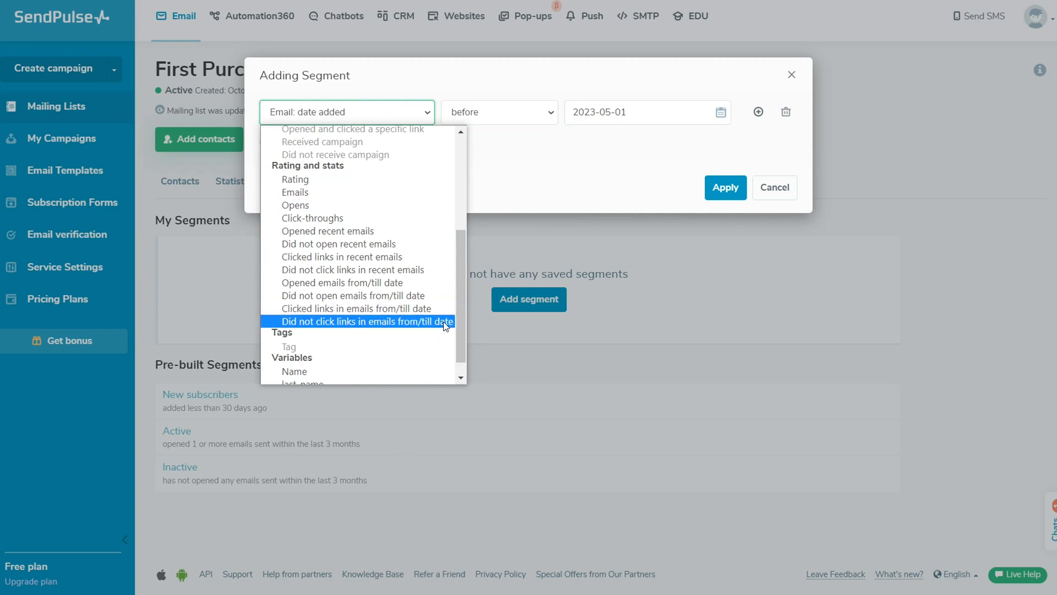
left_click_drag(461, 328, 462, 343)
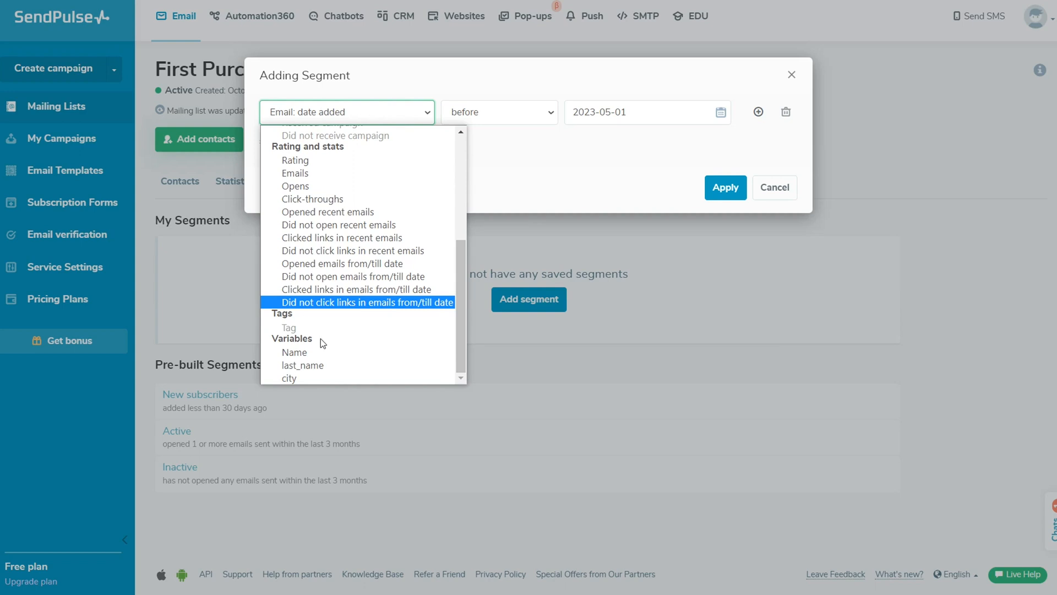
left_click(341, 379)
Step: Enter 'London' as the city contains value
left_click(579, 113)
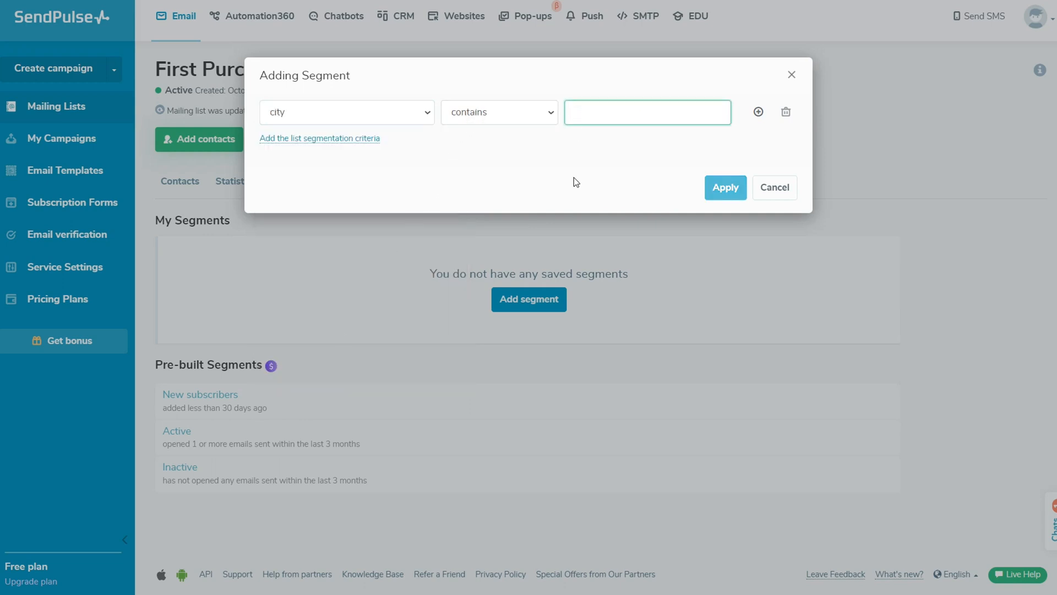
type("London")
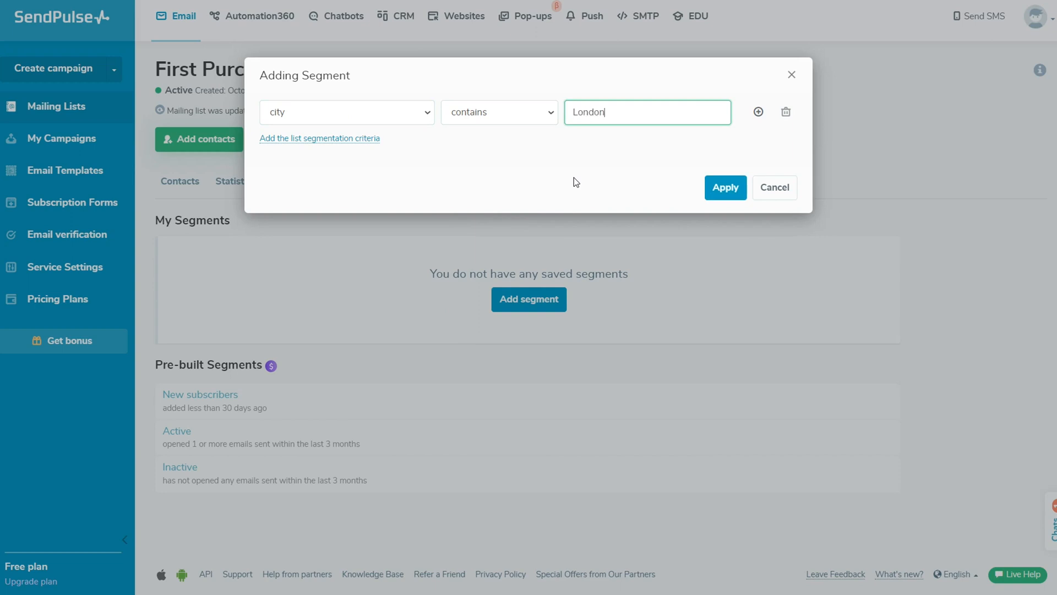
left_click(592, 155)
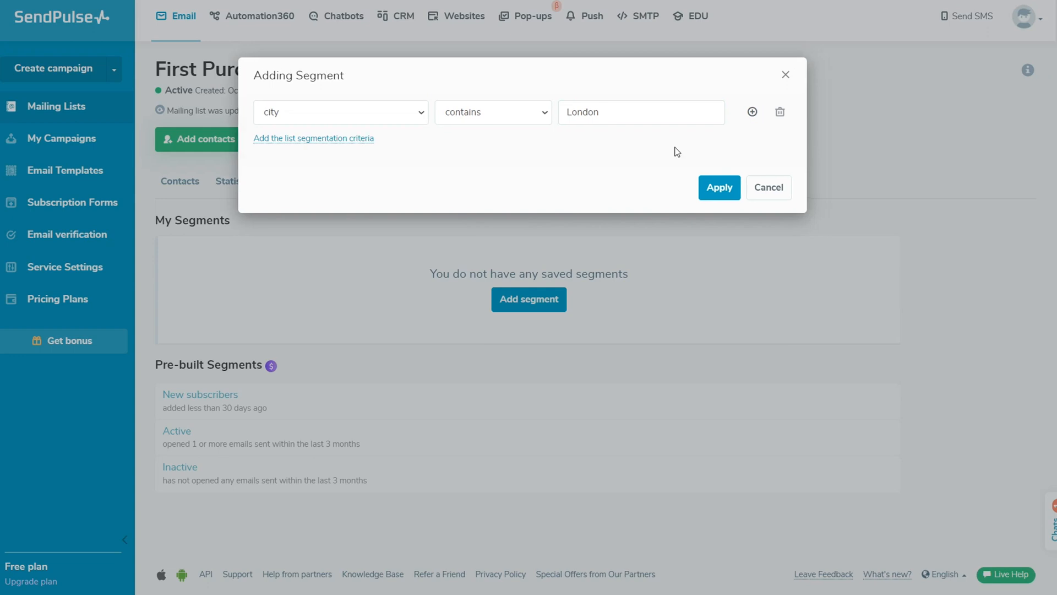
Step: Switch the criterion back to Email: domain part
left_click(405, 112)
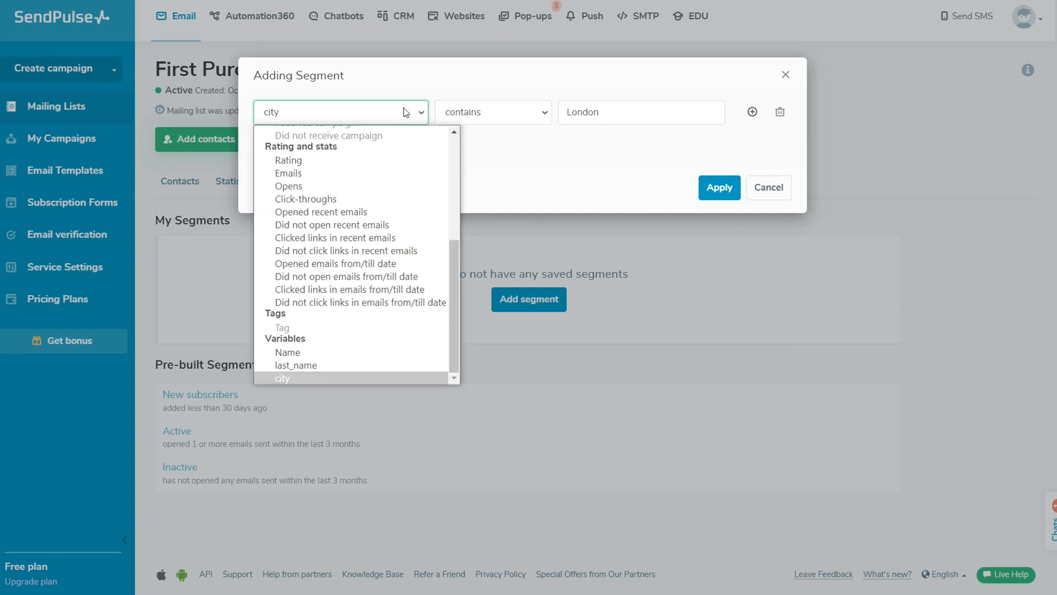
scroll(427, 140, "up", 5)
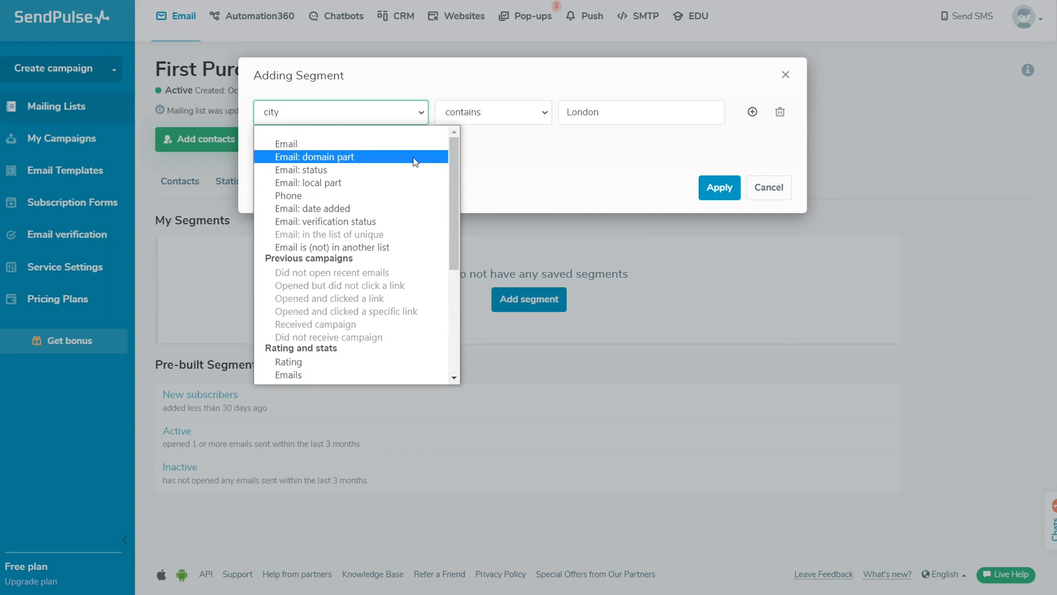
left_click(412, 157)
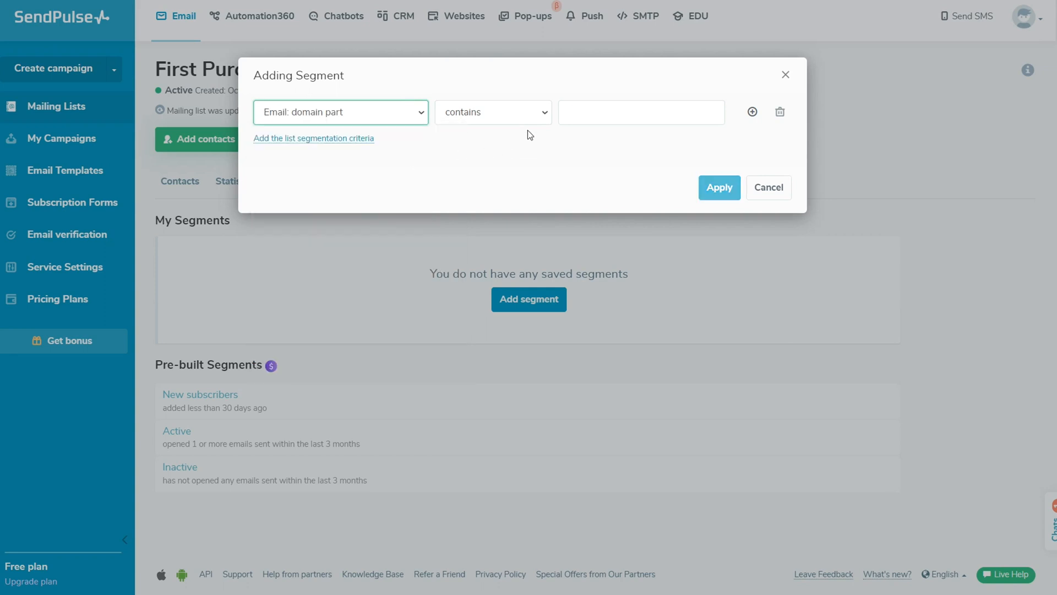
Step: Enter 'gmail' as the domain part contains value
left_click(574, 117)
type("gmail")
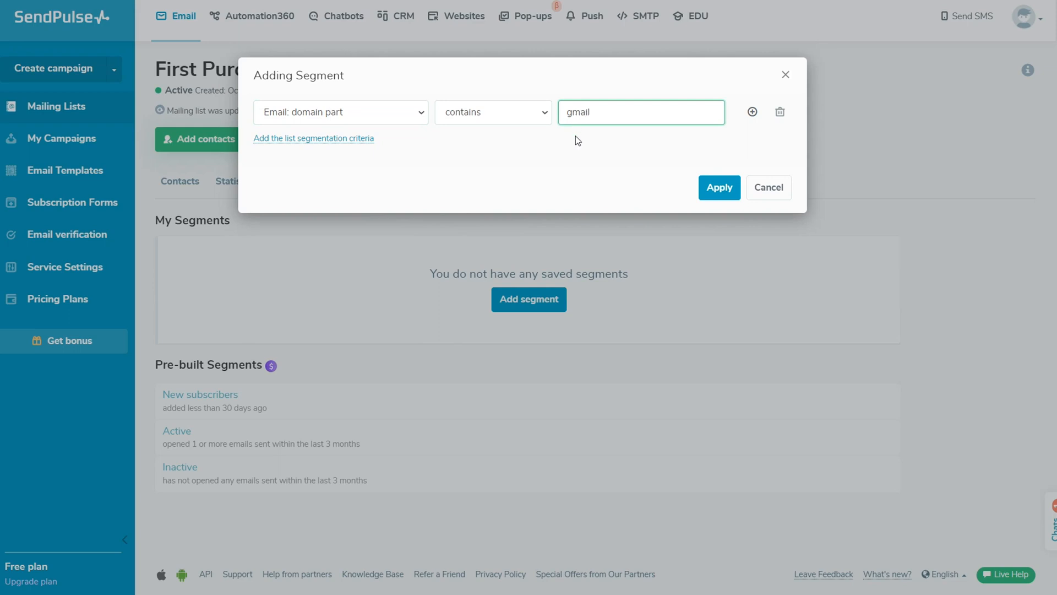
left_click(578, 140)
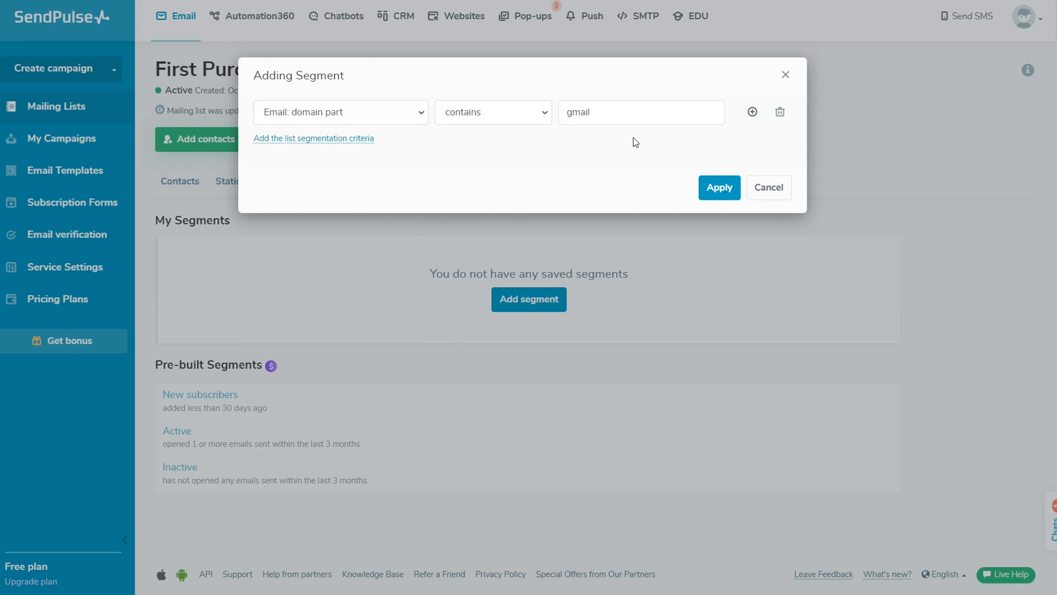
Step: Add a second domain value equal to 'sendpulse.com', linked with 'or'
left_click(752, 112)
left_click(540, 143)
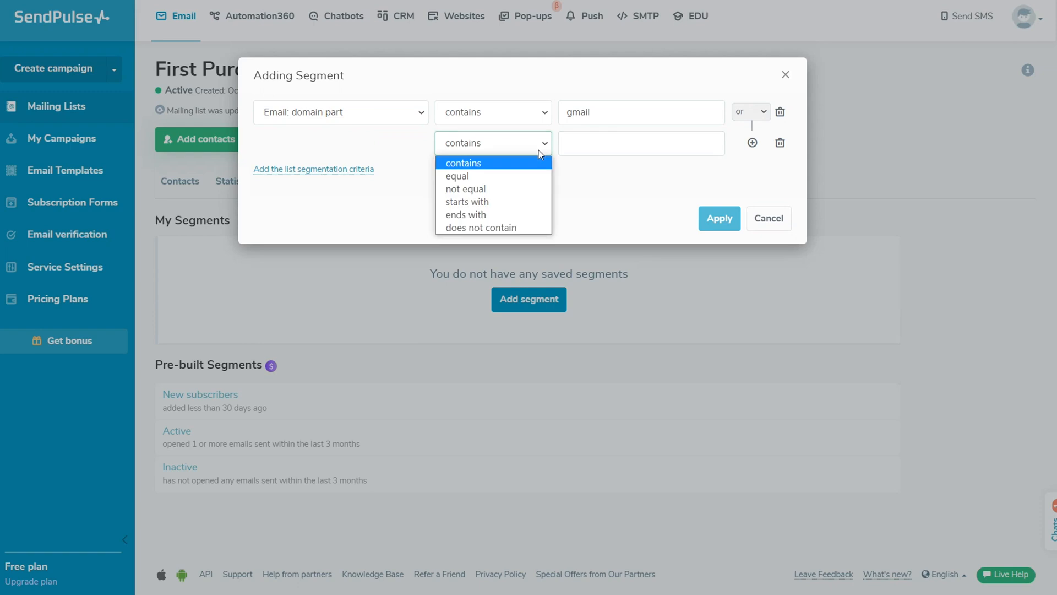
left_click(533, 176)
left_click(610, 143)
type("send")
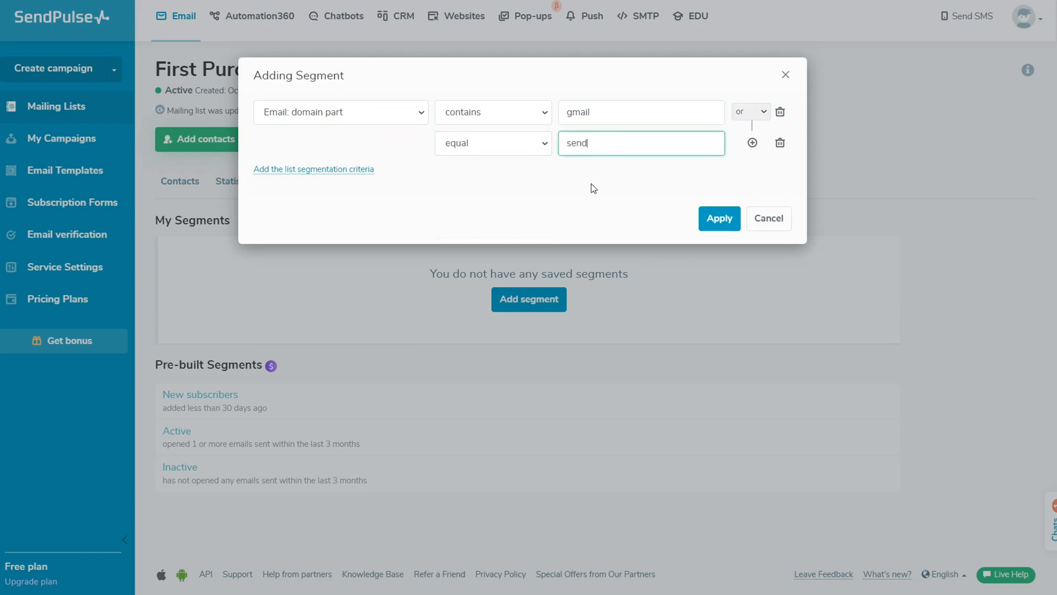
type("pulse.com")
left_click(593, 188)
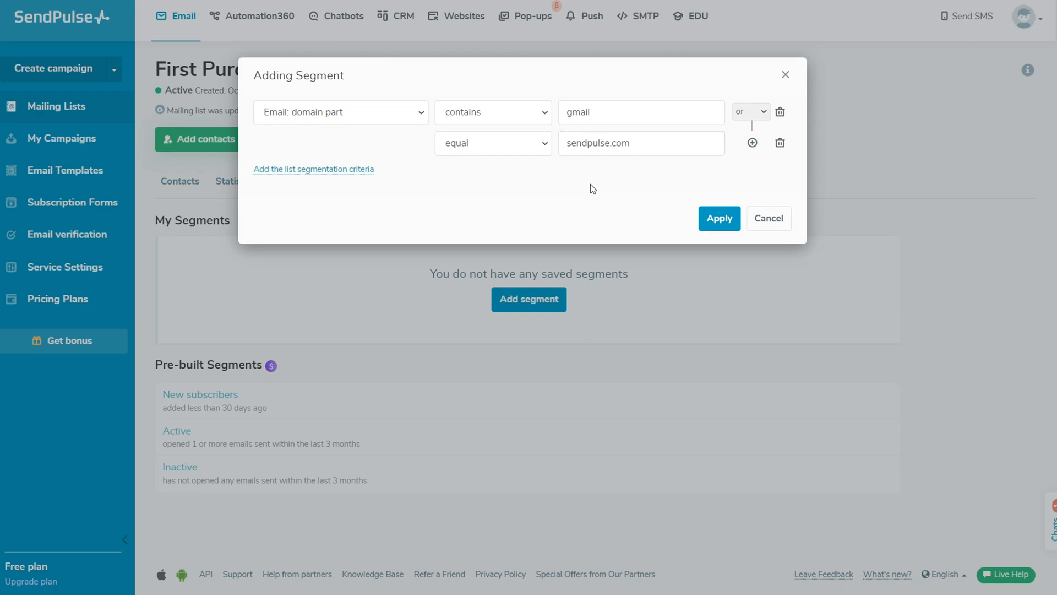
left_click(768, 114)
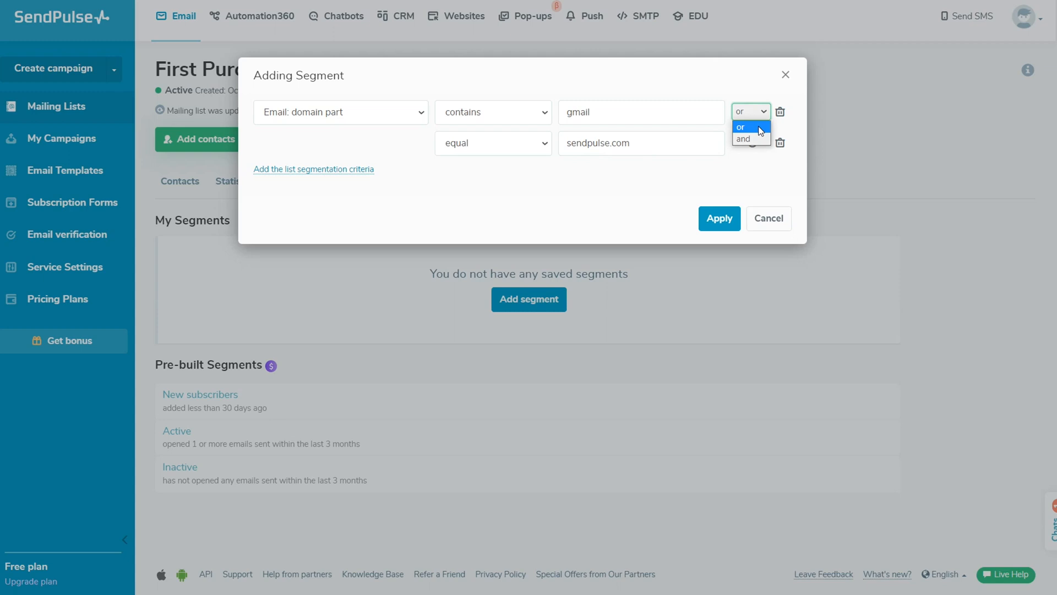
left_click(761, 128)
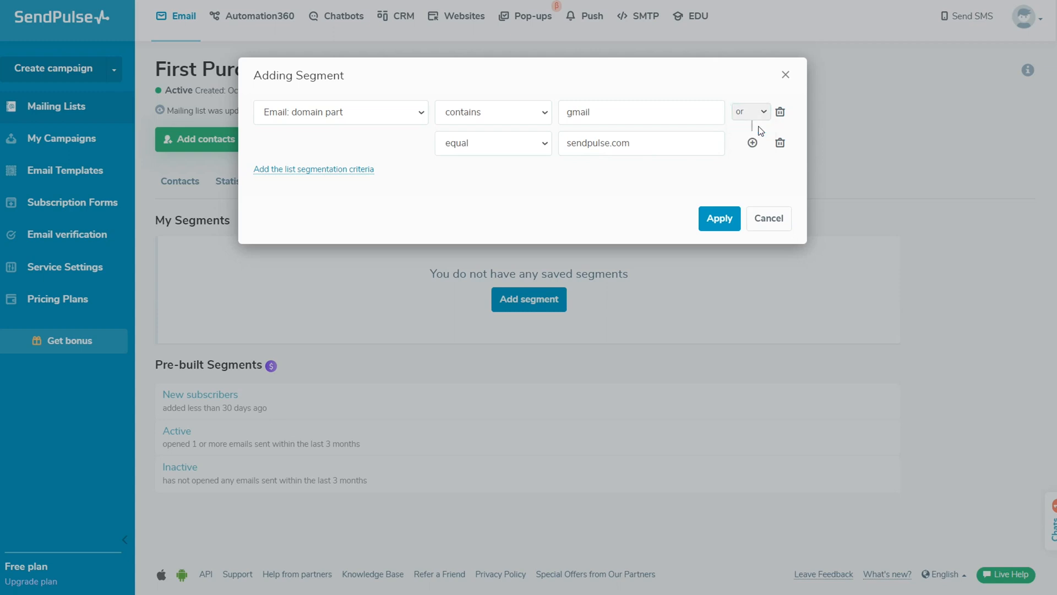
Step: Add a Rating = two stars criterion and confirm all criteria must match
left_click(342, 172)
left_click(404, 234)
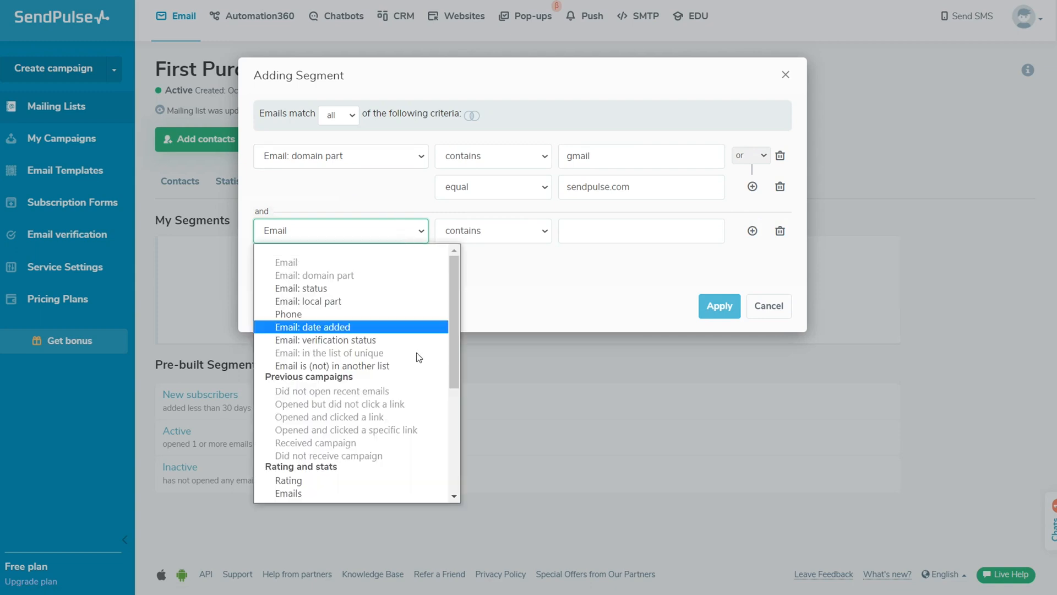
left_click(336, 480)
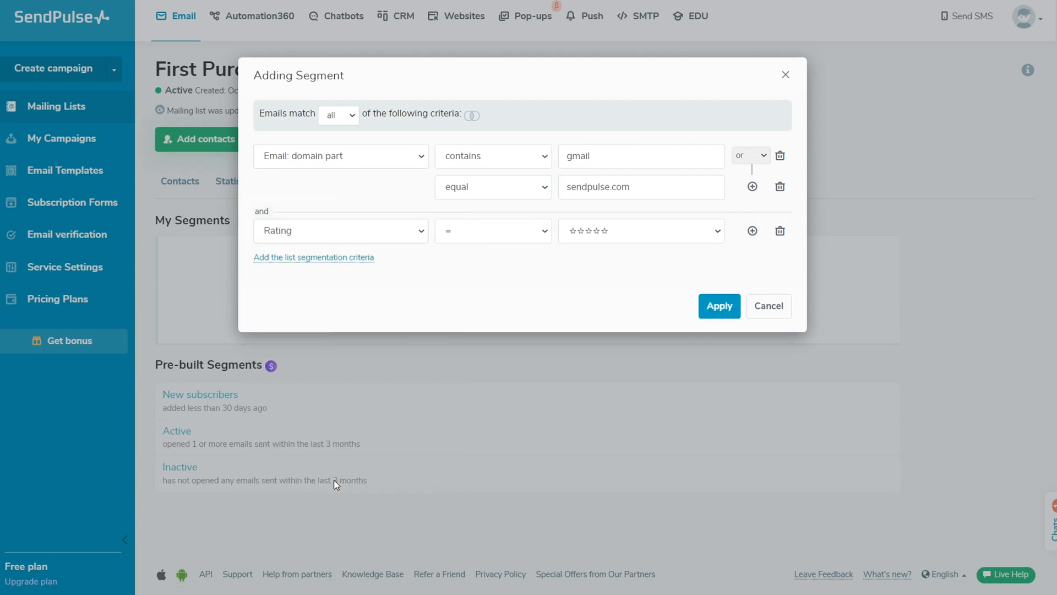
left_click(524, 238)
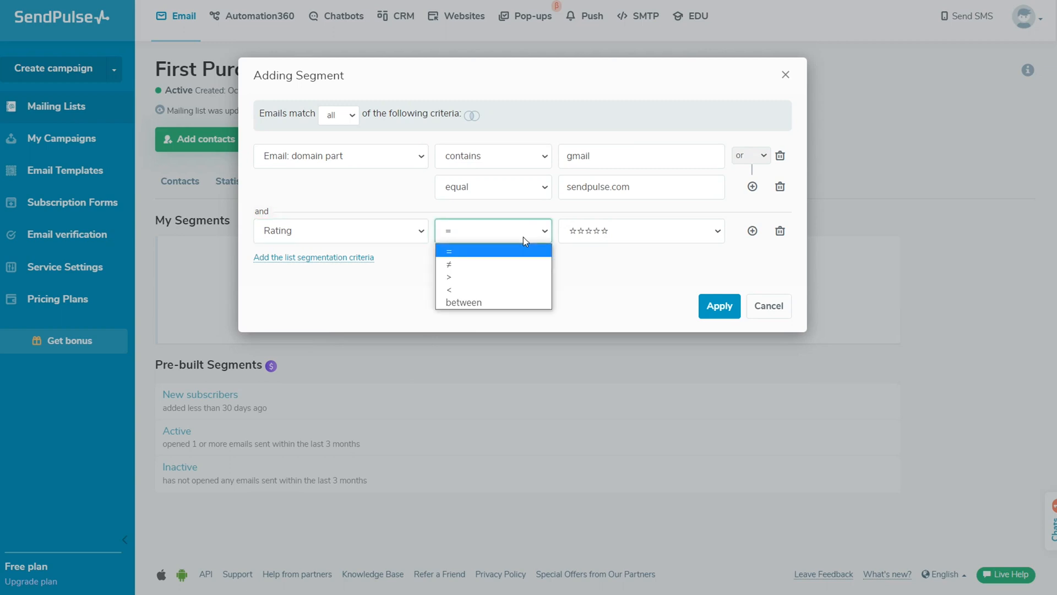
left_click(524, 237)
left_click(636, 235)
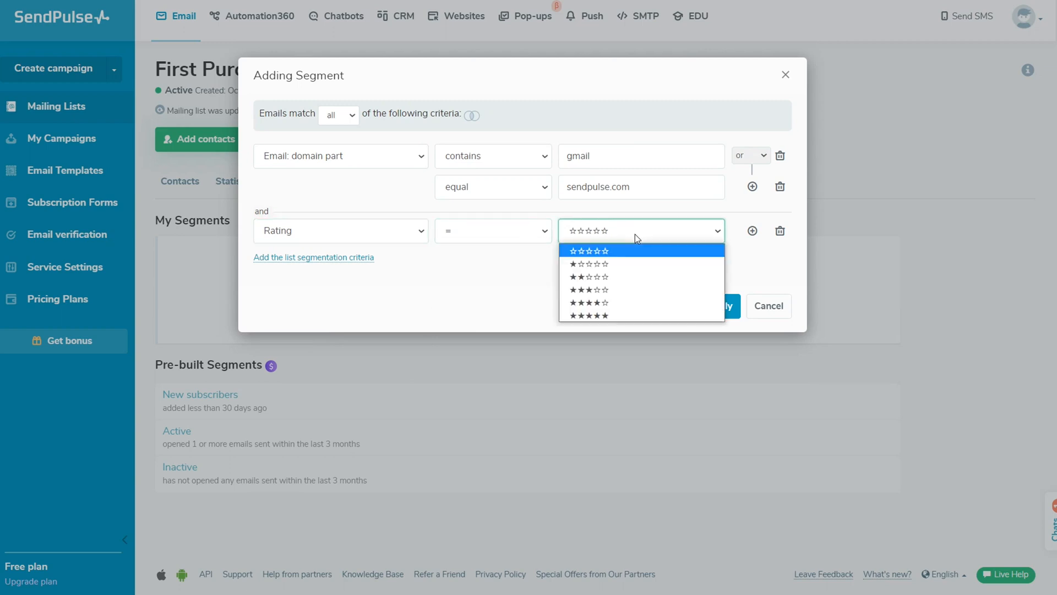
left_click(646, 281)
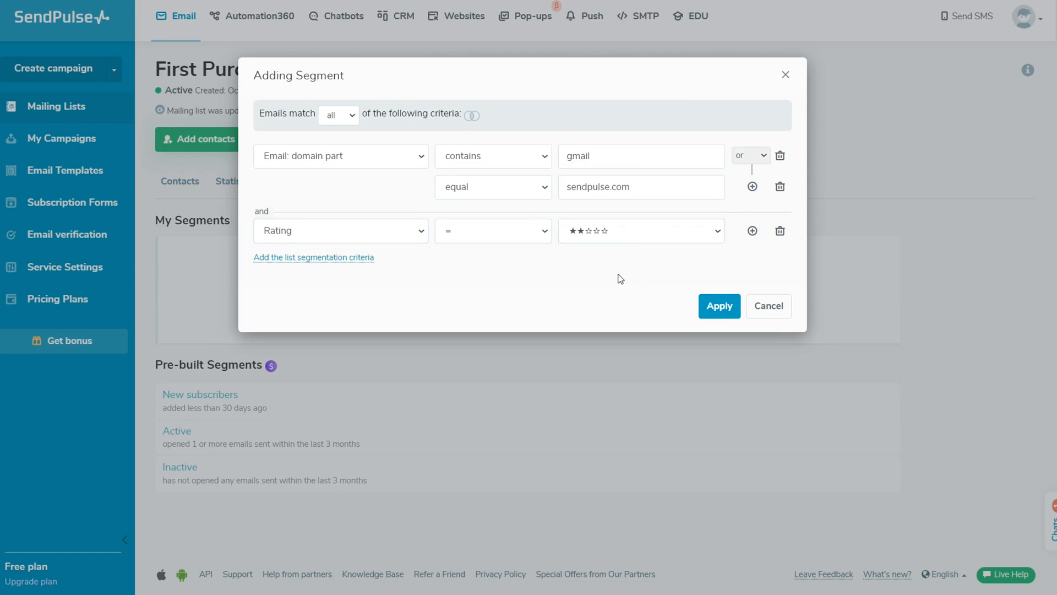
left_click(352, 117)
Step: Apply the criteria, save the 8 contacts as segment 'March 23', and view My Segments
left_click(718, 306)
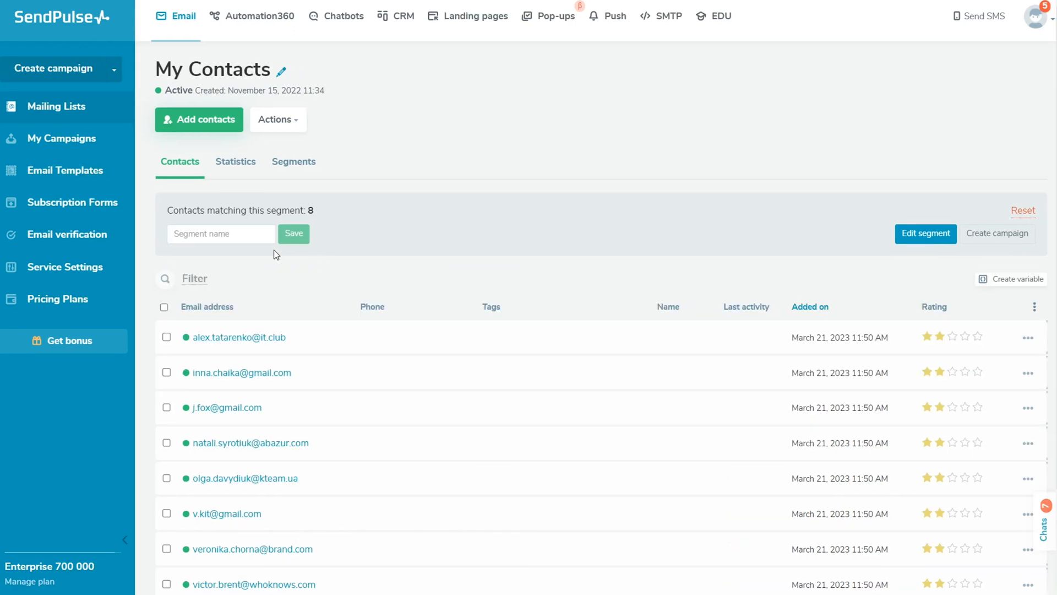
left_click(236, 234)
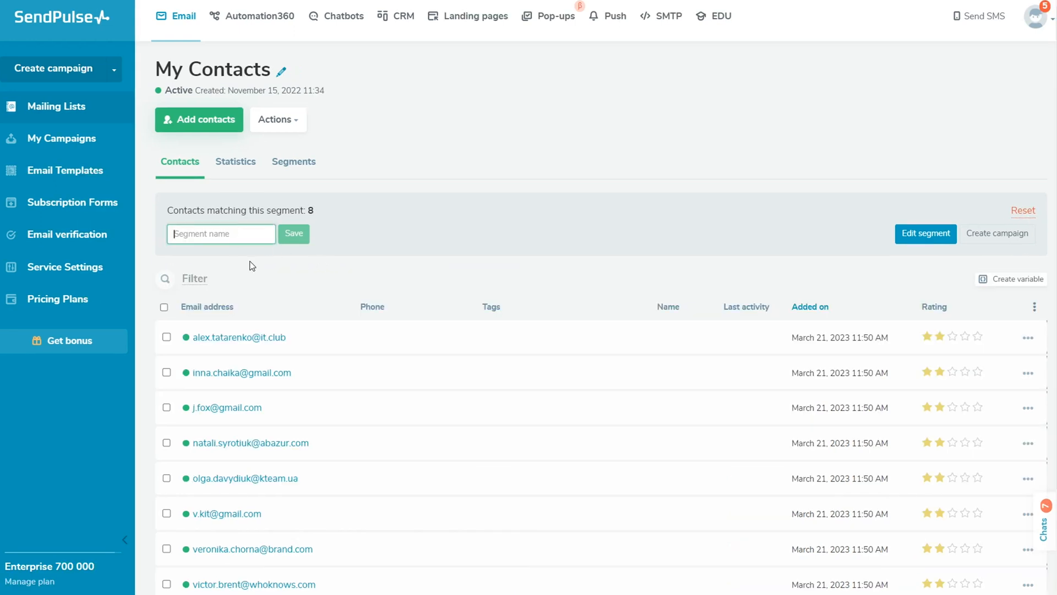
type("Marc")
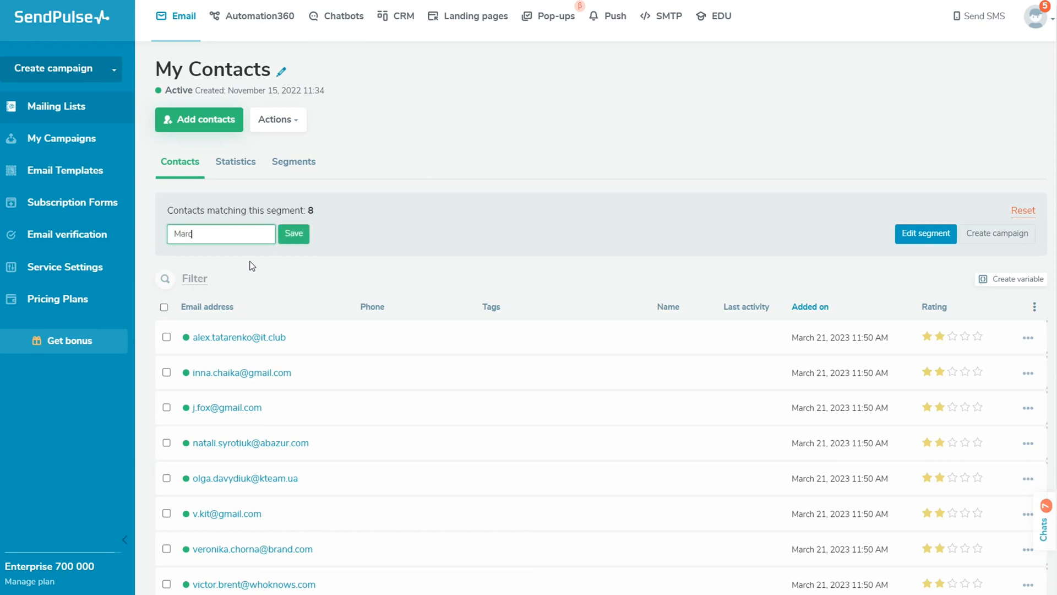
type("h 23")
left_click(295, 234)
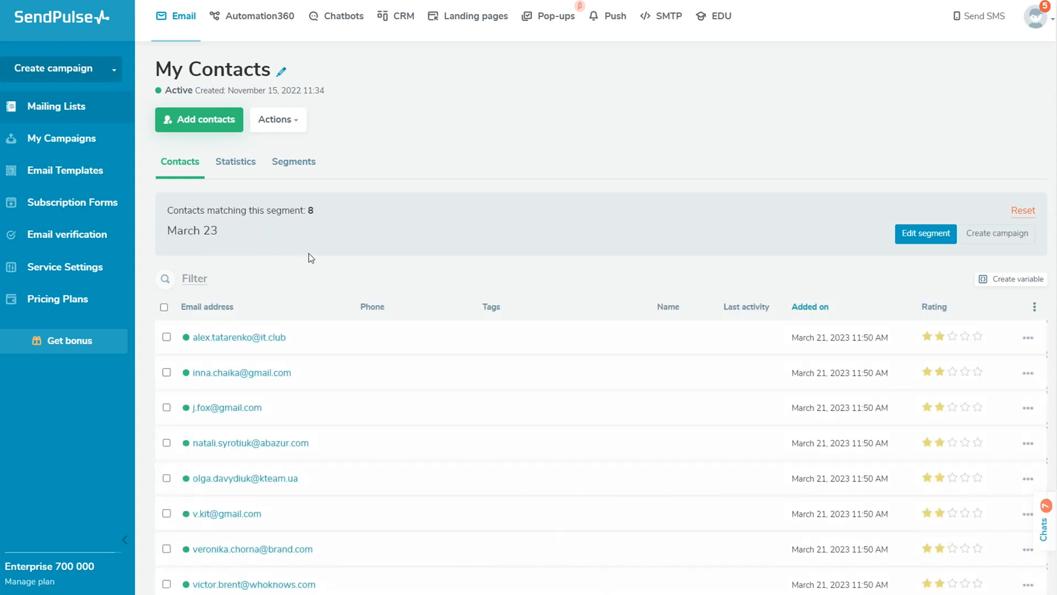
left_click(302, 175)
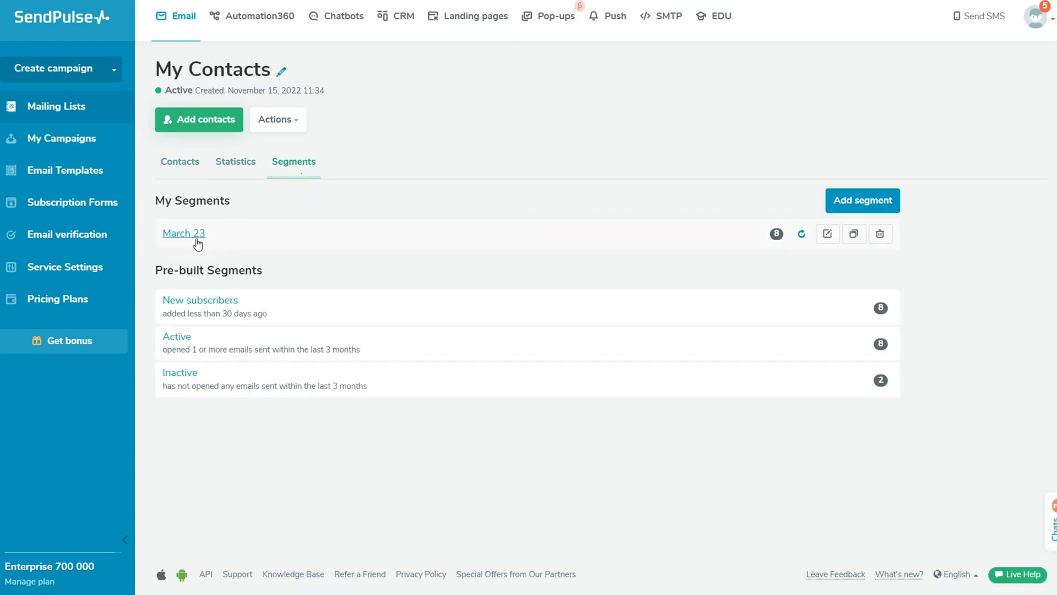
left_click(826, 241)
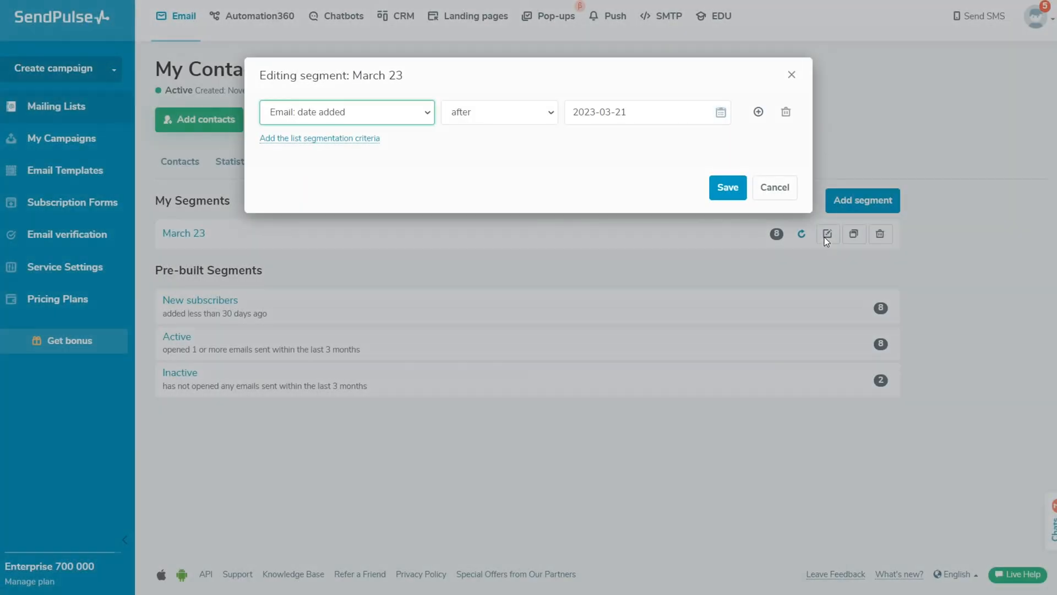
left_click(785, 193)
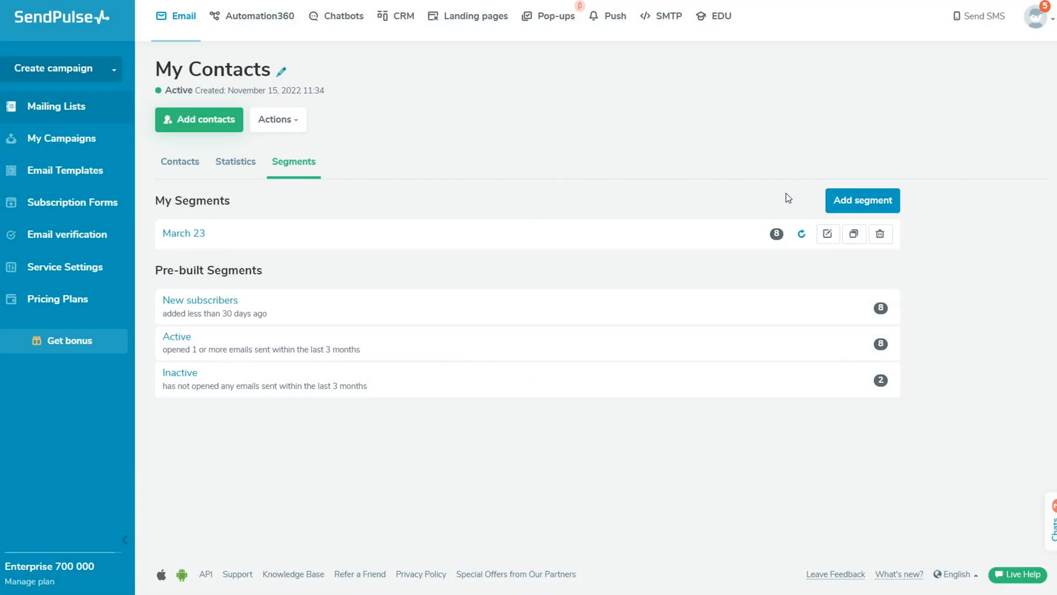
left_click(853, 236)
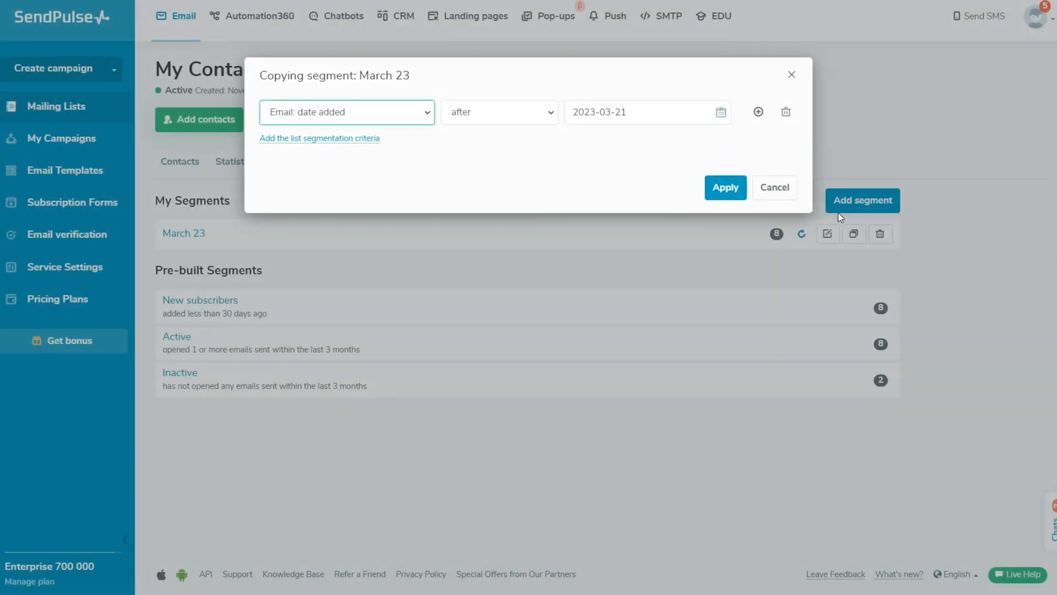
left_click(792, 195)
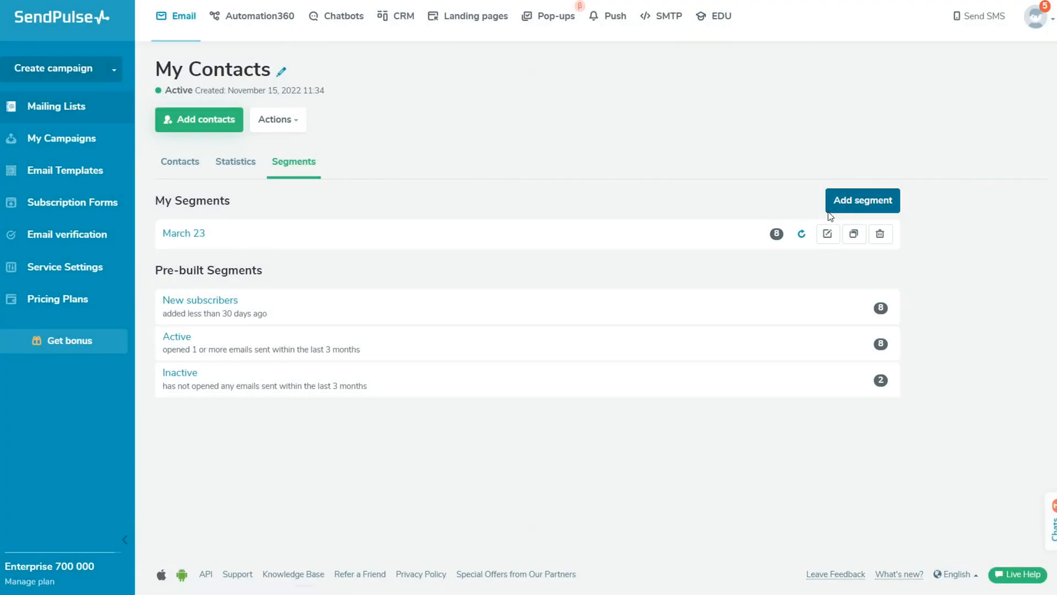
left_click(883, 238)
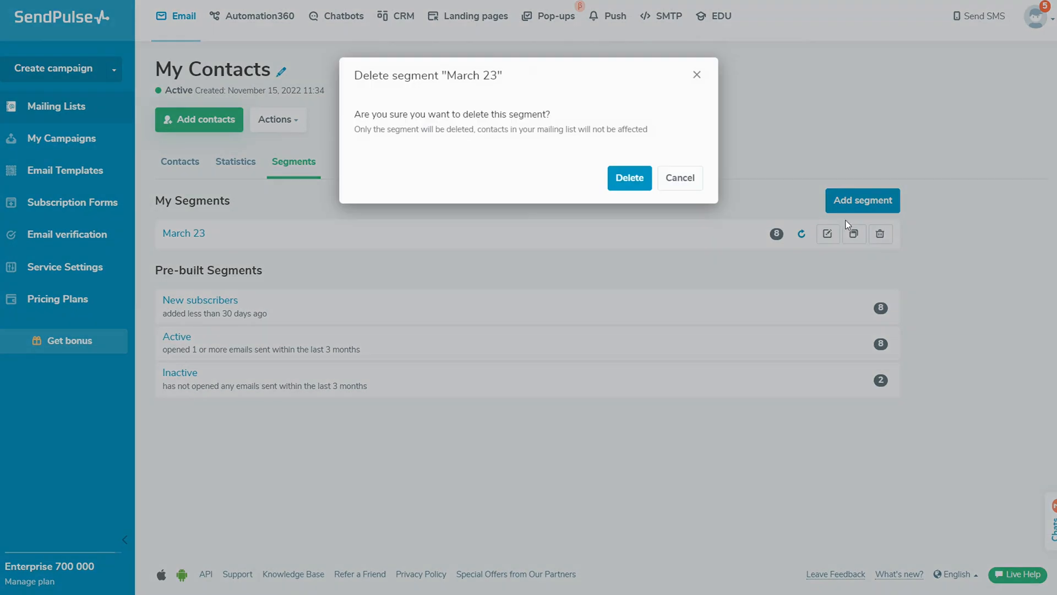
left_click(683, 187)
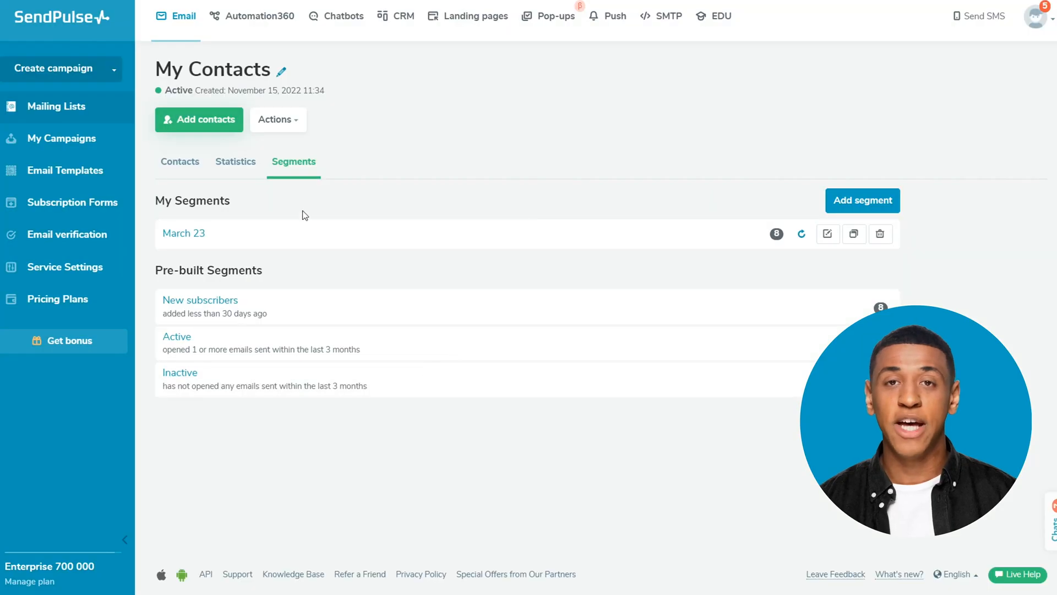
left_click(297, 128)
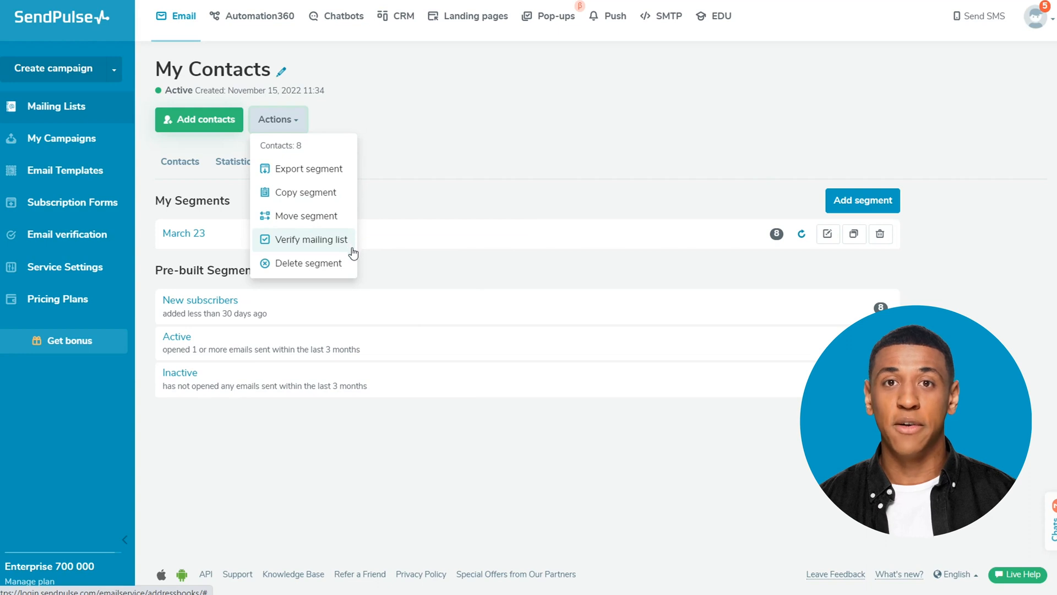
left_click(388, 279)
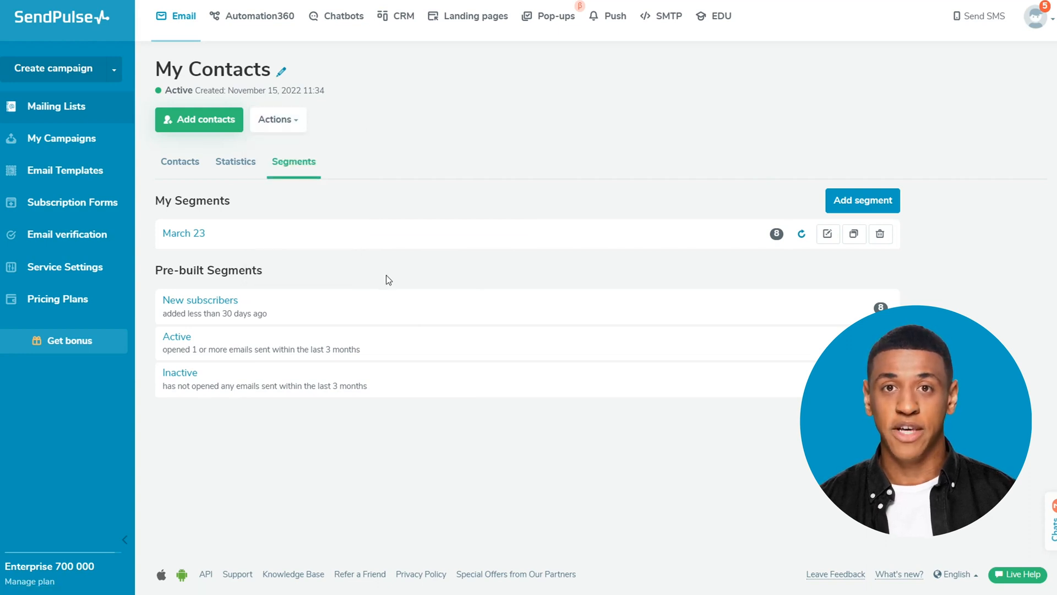